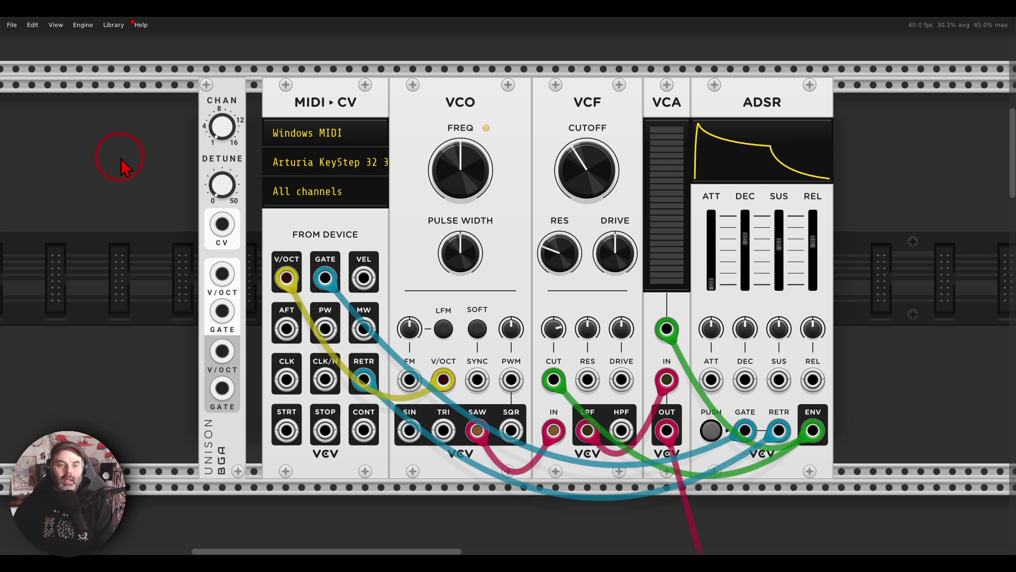
mouse_move(263, 83)
mouse_down()
mouse_move(172, 101)
mouse_move(133, 161)
mouse_move(174, 237)
mouse_move(248, 227)
mouse_move(292, 166)
mouse_move(267, 94)
mouse_up()
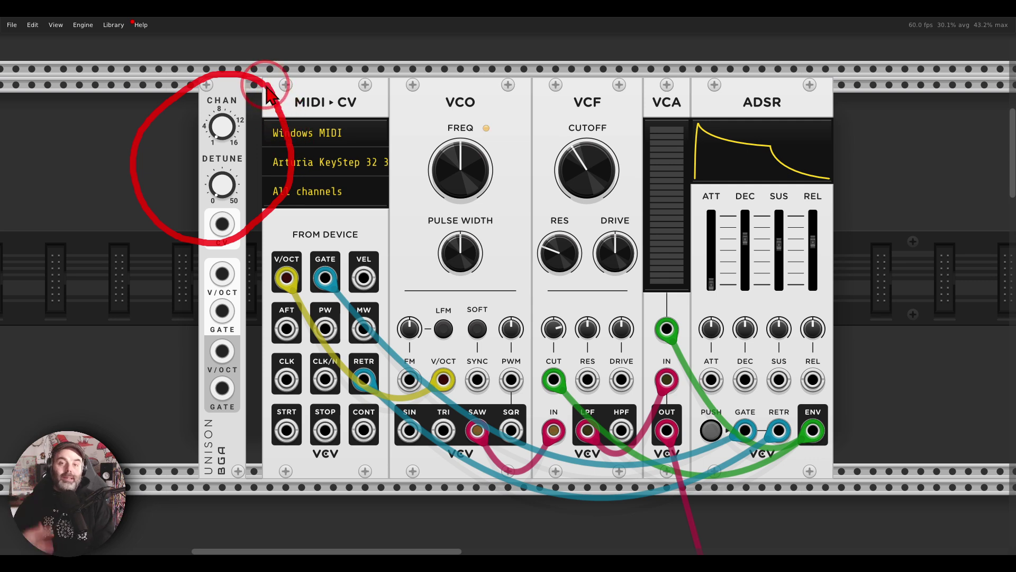
key(Escape)
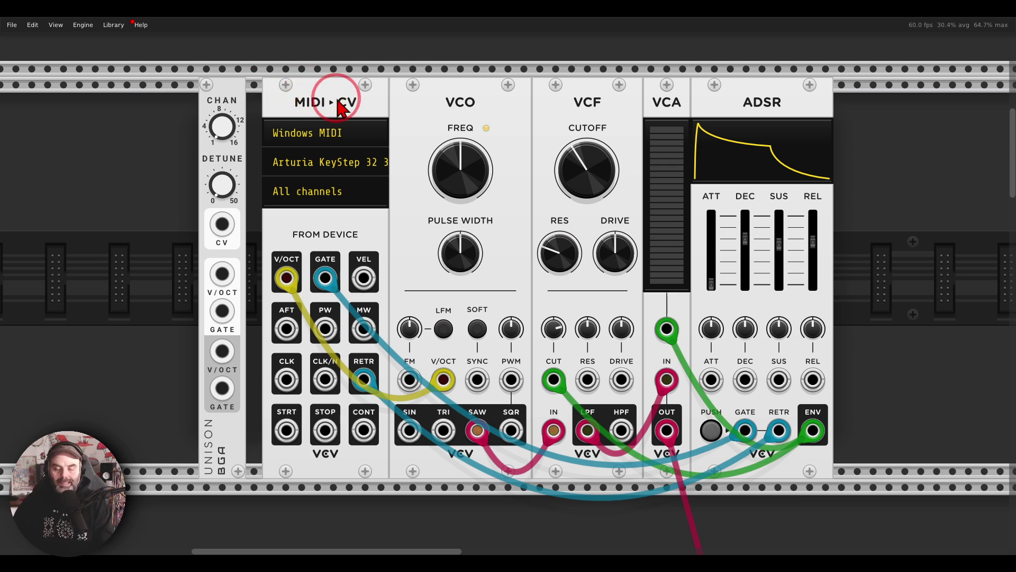
mouse_move(495, 84)
mouse_down()
mouse_move(450, 167)
mouse_move(497, 79)
mouse_up()
mouse_move(611, 84)
mouse_down()
mouse_move(545, 100)
mouse_move(612, 97)
mouse_up()
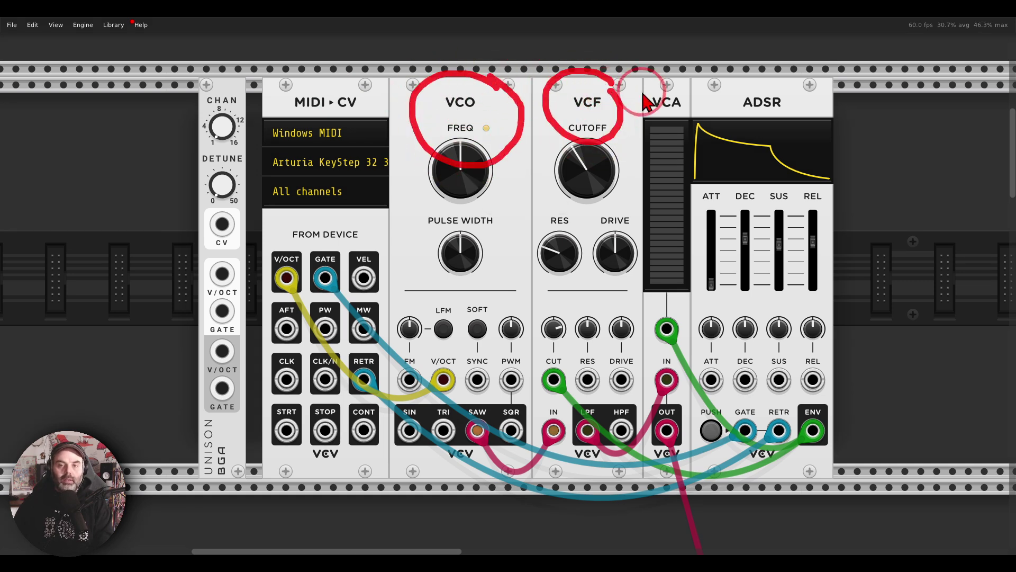
mouse_move(687, 89)
mouse_down()
mouse_move(628, 132)
mouse_move(684, 86)
mouse_up()
mouse_move(767, 148)
mouse_down()
mouse_move(730, 113)
mouse_move(811, 109)
mouse_move(675, 261)
mouse_up()
drag(674, 222, 693, 258)
mouse_move(752, 139)
mouse_down()
mouse_move(701, 177)
mouse_move(596, 275)
mouse_move(568, 281)
mouse_move(589, 308)
mouse_up()
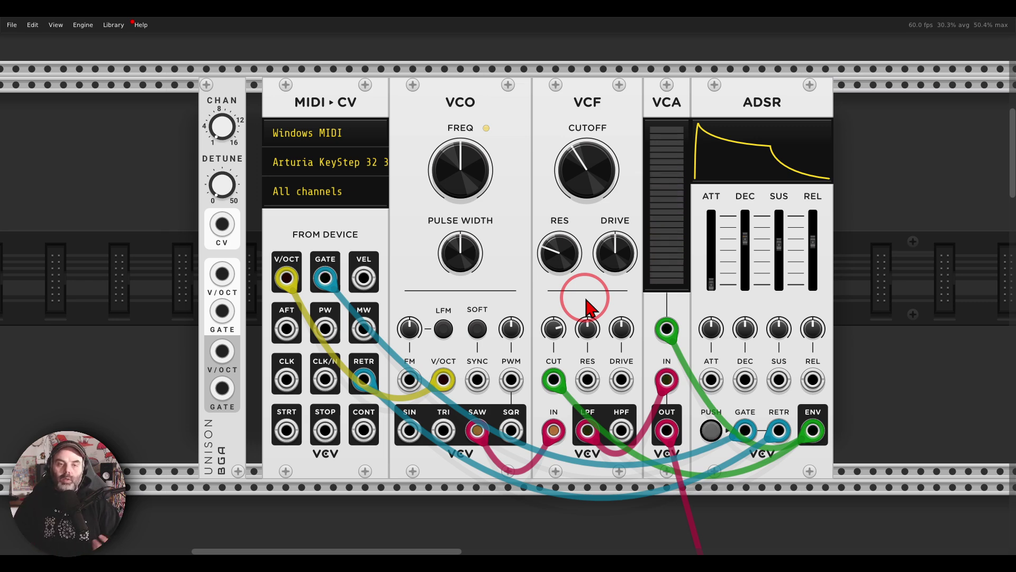
Step: Rearrange the modules so that Unison sits between the MIDI-CV module and the VCO
drag(347, 106, 158, 106)
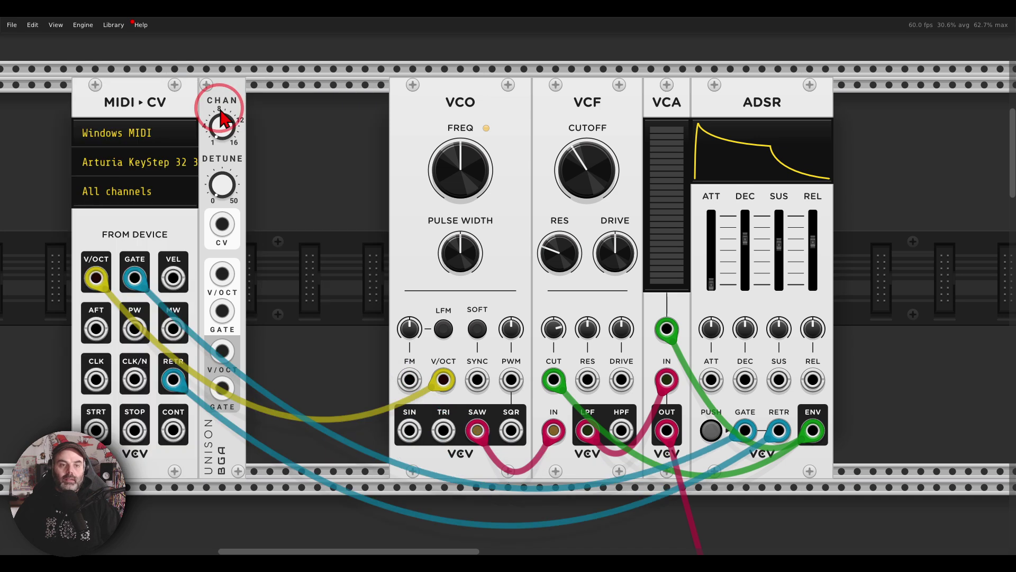
drag(220, 100, 344, 111)
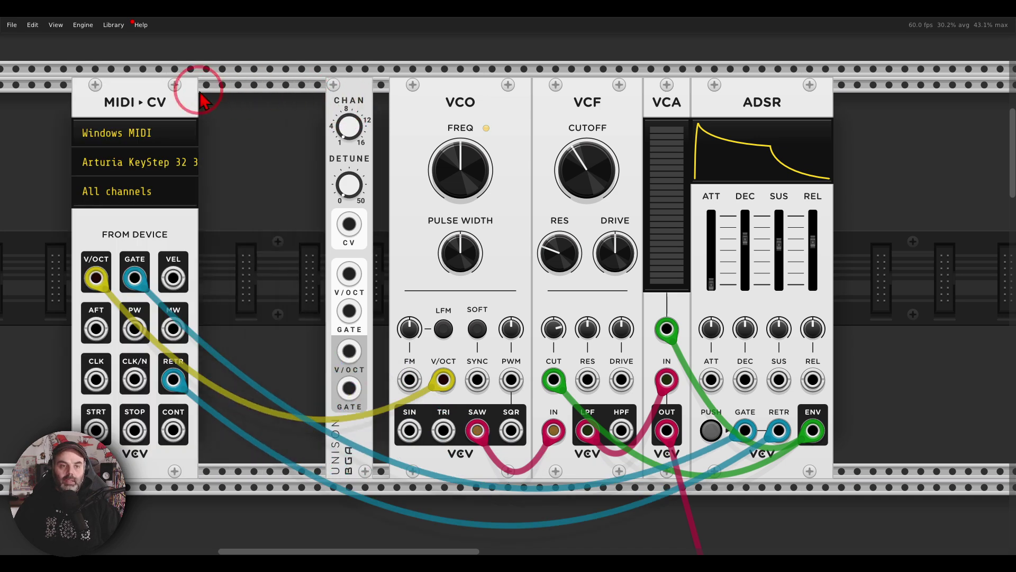
drag(190, 93, 272, 101)
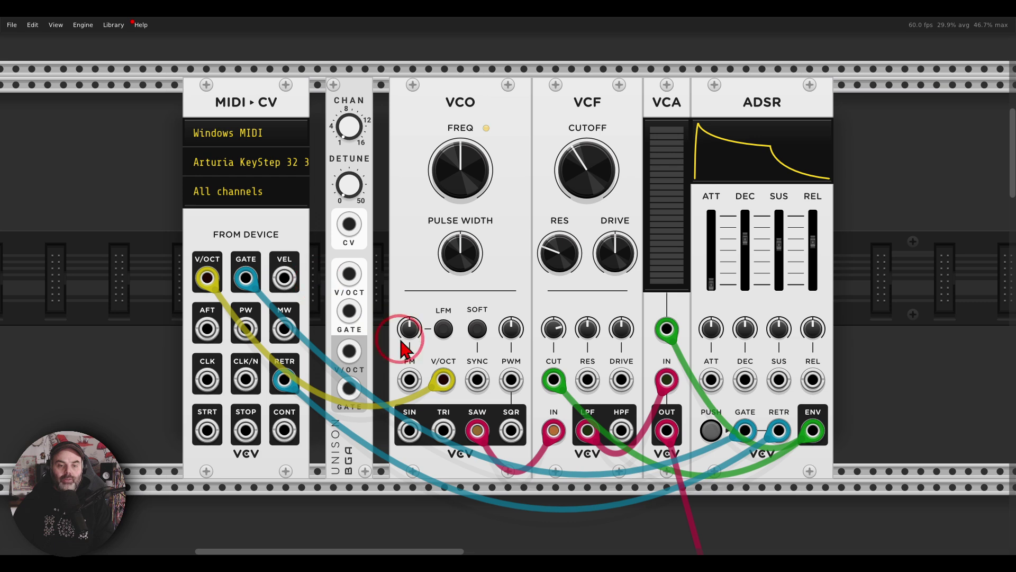
Step: Route the MIDI-CV's V/OCT and GATE signals through Unison into the VCO's V/OCT and the ADSR's GATE inputs
drag(443, 379, 349, 274)
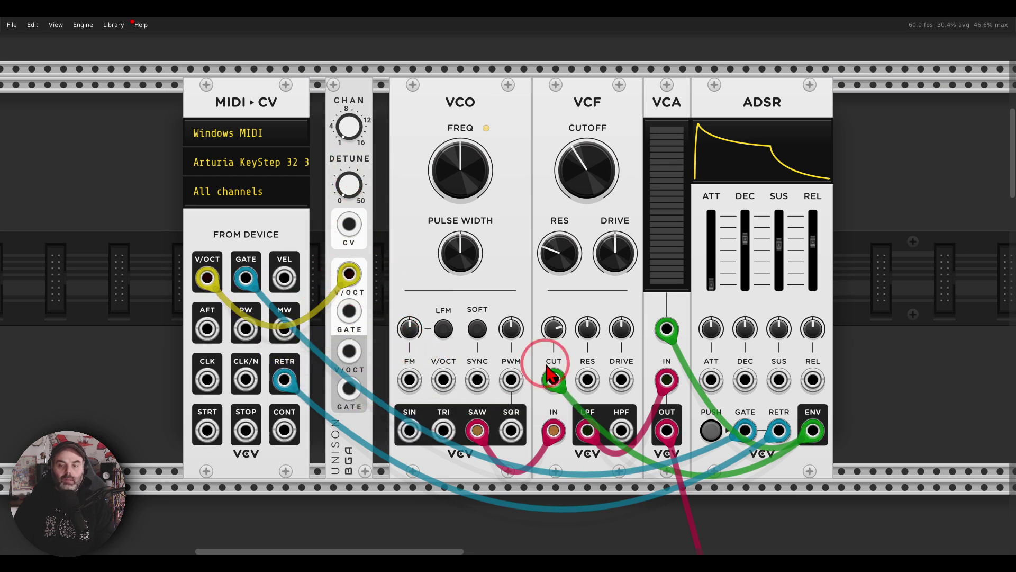
drag(745, 429, 349, 310)
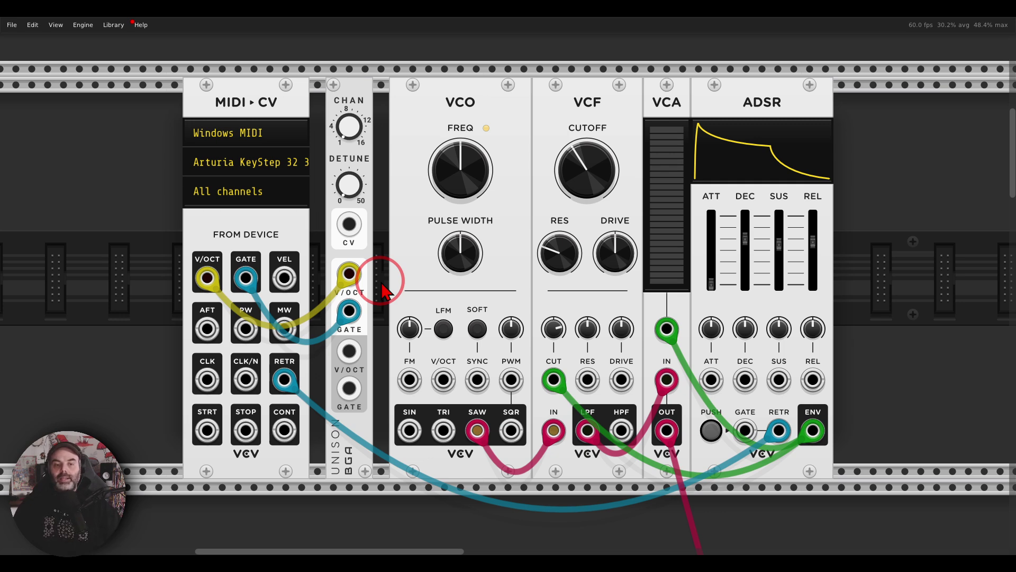
right_click(349, 356)
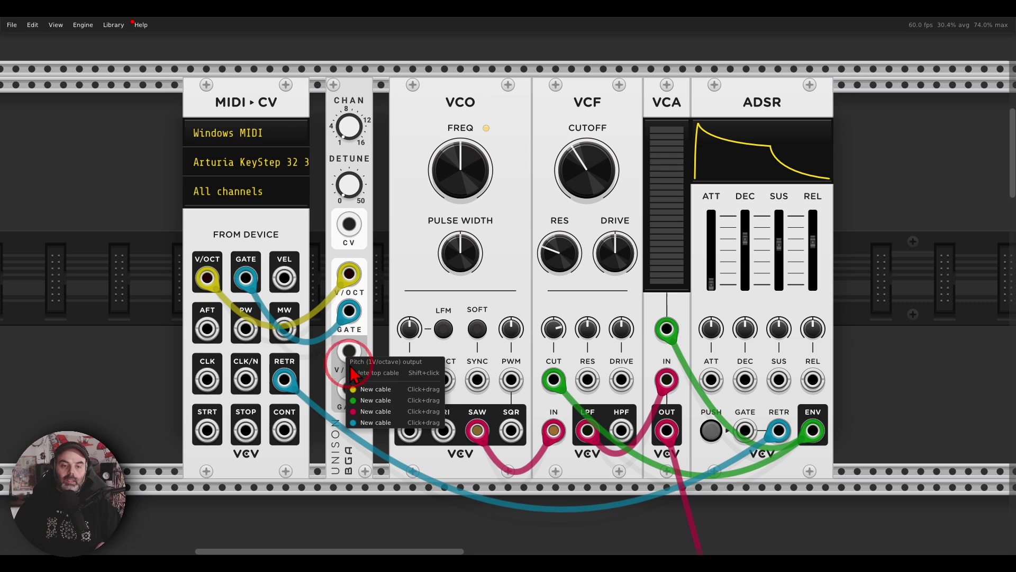
drag(355, 388, 430, 380)
right_click(349, 388)
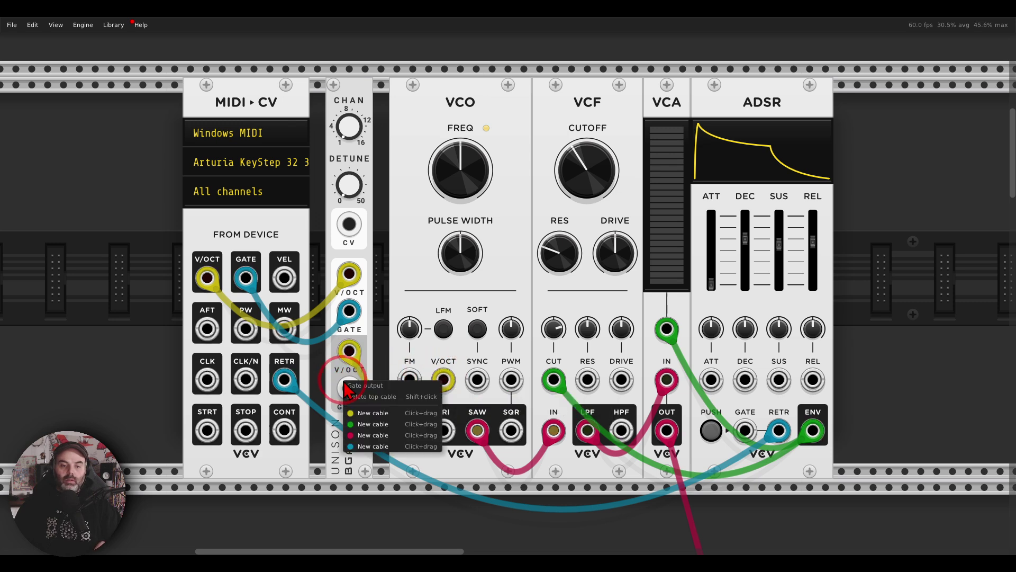
drag(363, 408, 745, 430)
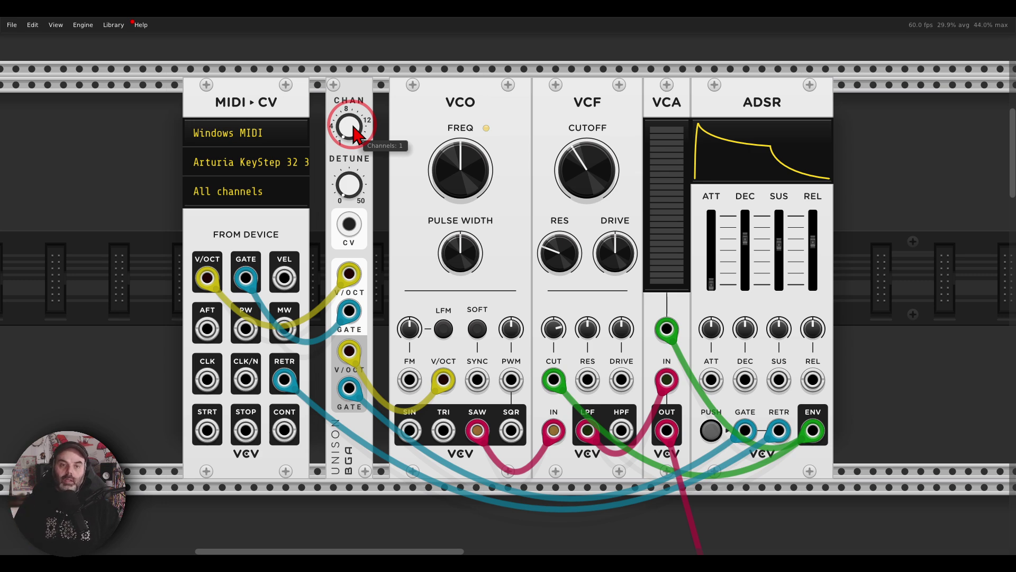
Step: Raise the Unison module's channel count and set its detune to about 8.6
drag(347, 131, 347, 119)
mouse_move(808, 379)
mouse_down()
mouse_move(678, 277)
mouse_move(426, 248)
mouse_move(355, 335)
mouse_move(418, 461)
mouse_move(735, 474)
mouse_move(854, 402)
mouse_move(846, 366)
mouse_up()
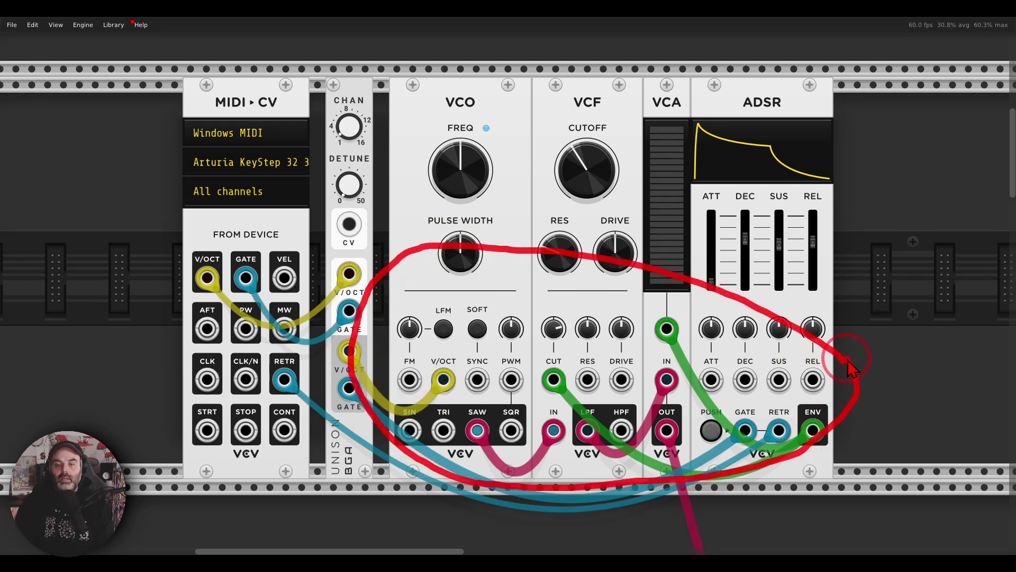
key(Escape)
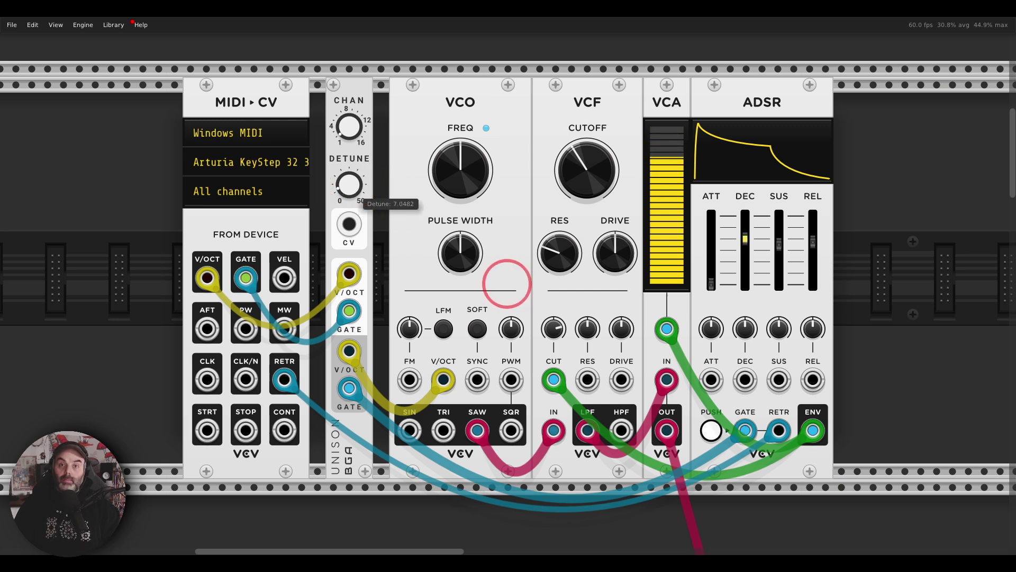
double_click(349, 184)
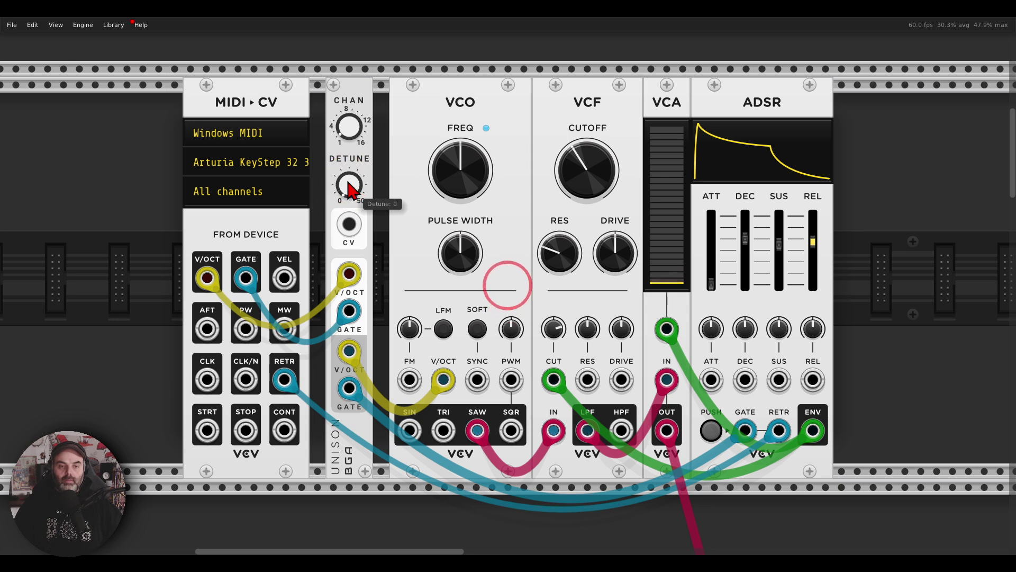
drag(350, 185, 356, 194)
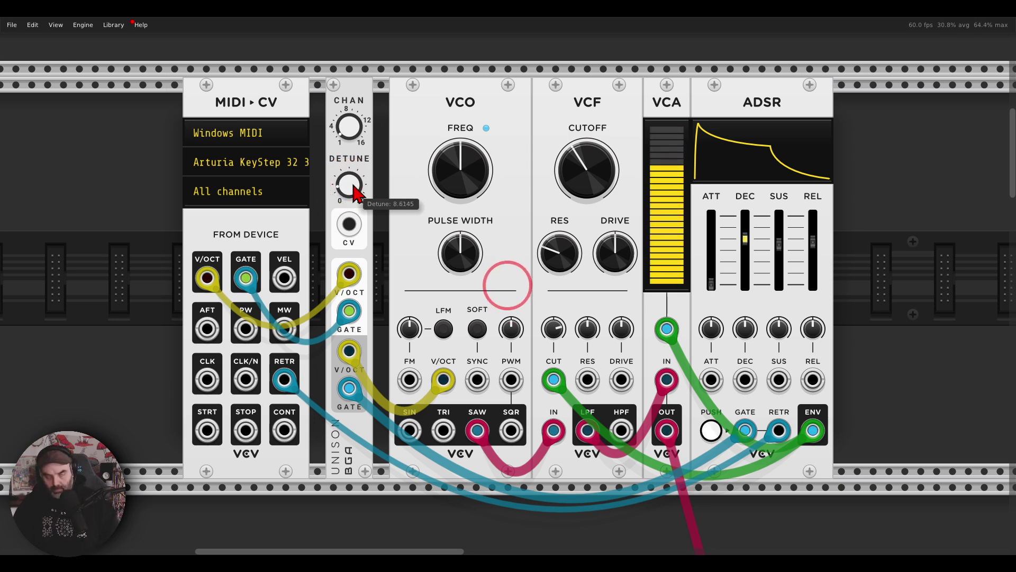
Step: Try higher channel counts on Unison, ending at 5 channels with detune at about 18.5
drag(354, 128, 353, 106)
click(350, 127)
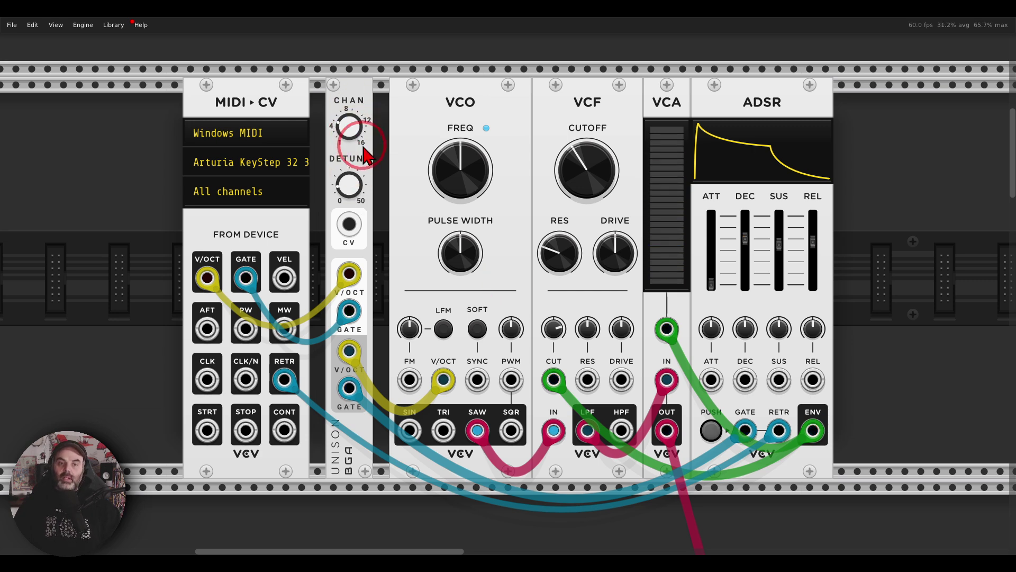
click(349, 186)
drag(348, 191, 349, 123)
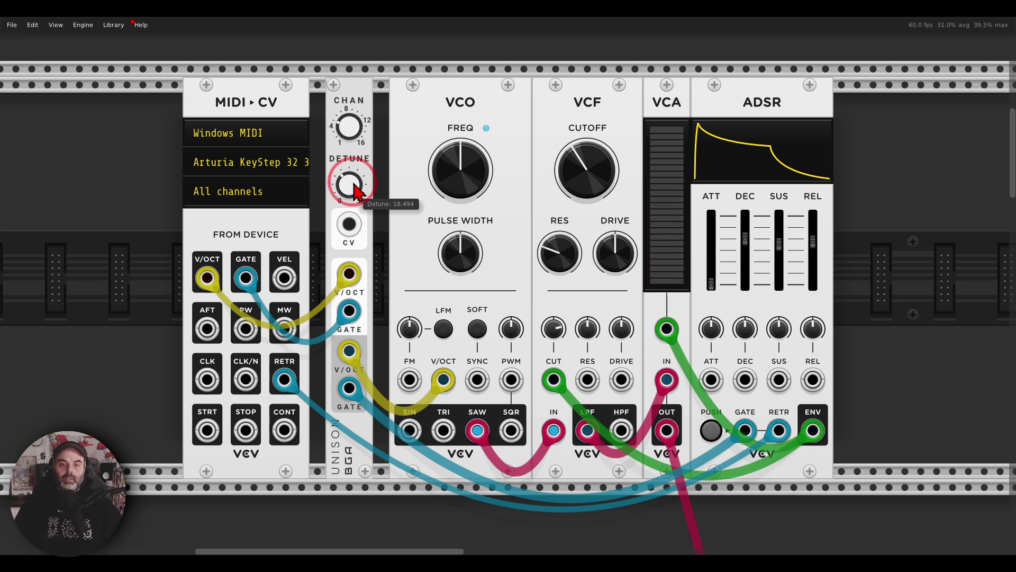
Step: Shift the MIDI-CV, Unison and VCO modules together to open a gap between the VCO and the VCF
drag(158, 151, 324, 129)
click(459, 159)
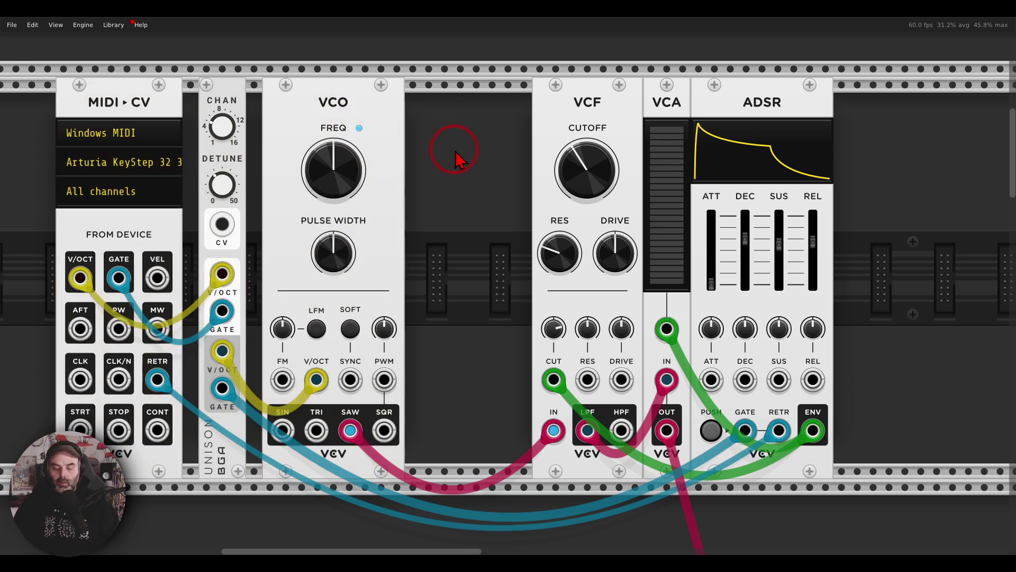
mouse_move(369, 82)
mouse_down()
mouse_move(329, 78)
mouse_move(336, 143)
mouse_move(363, 81)
mouse_up()
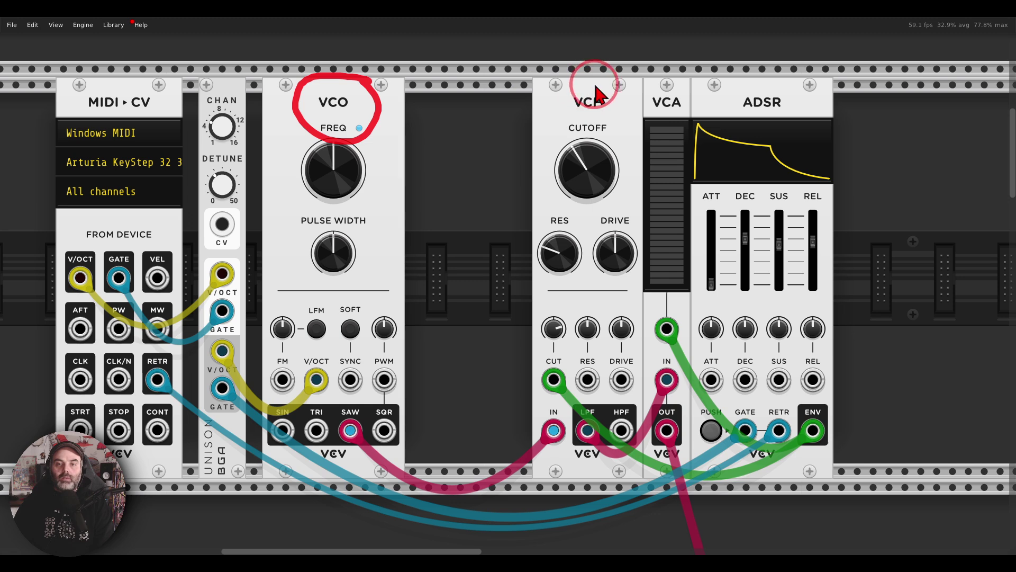
drag(592, 83, 596, 82)
mouse_move(672, 86)
mouse_down()
mouse_move(654, 89)
mouse_move(688, 90)
mouse_up()
mouse_move(791, 87)
mouse_down()
mouse_move(769, 80)
mouse_move(788, 98)
mouse_up()
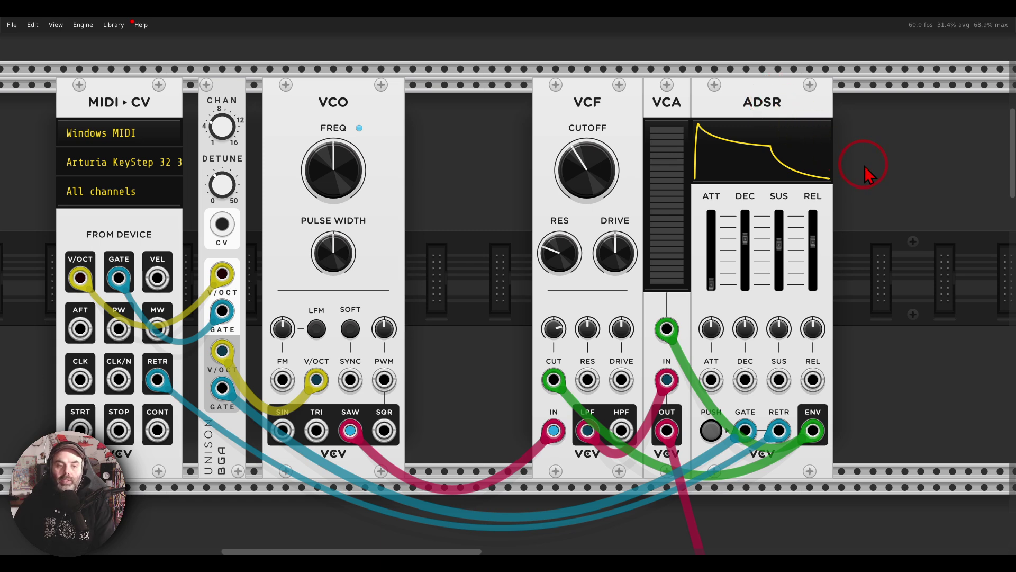
Step: Place the SUM module between VCO and VCF, and route the VCO's SAW through its POLY input and MONO output into the VCF's IN
drag(879, 175, 741, 167)
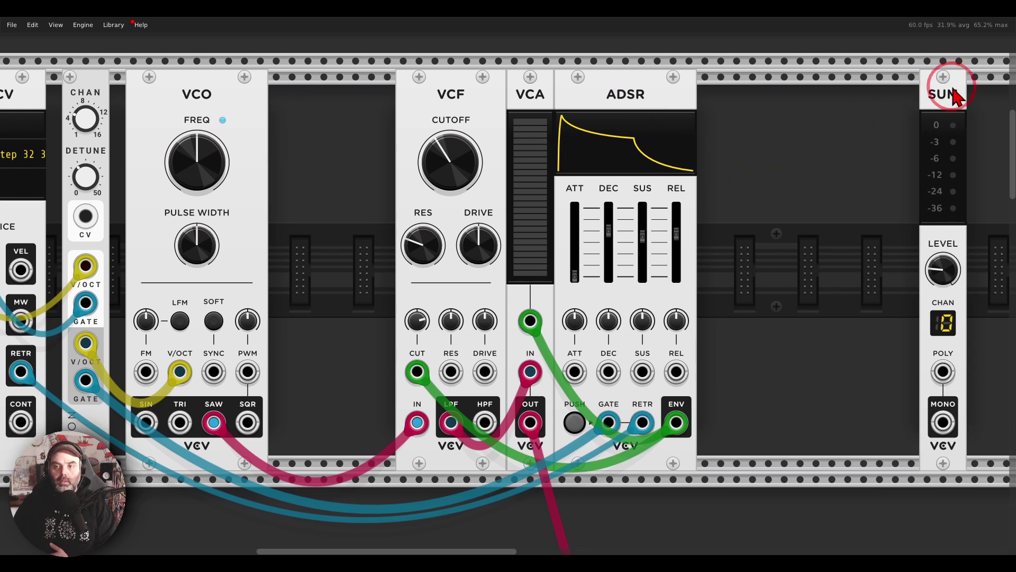
drag(950, 88, 567, 114)
drag(574, 211, 616, 208)
drag(654, 421, 565, 377)
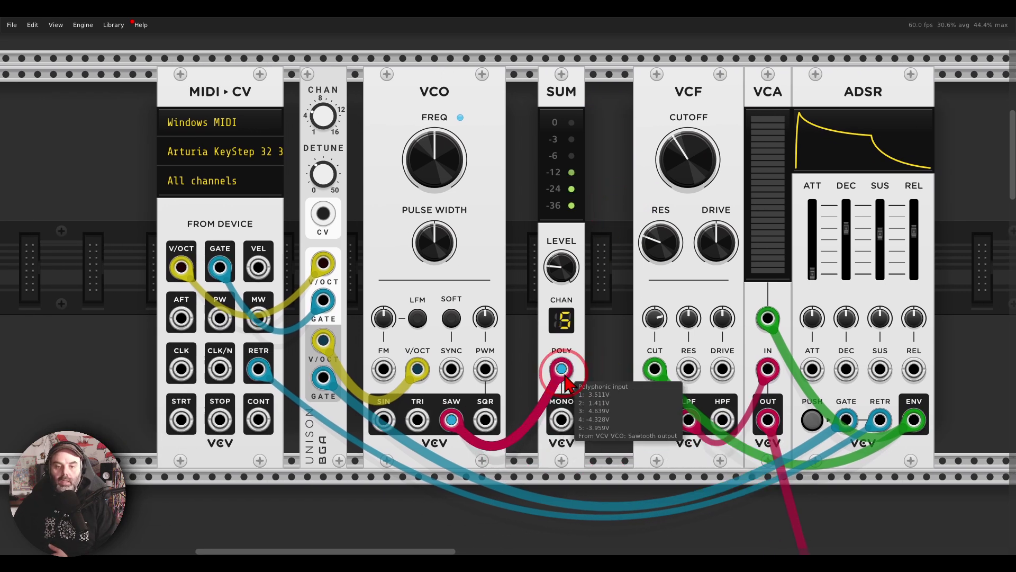
mouse_move(584, 295)
mouse_down()
mouse_move(523, 306)
mouse_move(546, 342)
mouse_move(586, 294)
mouse_up()
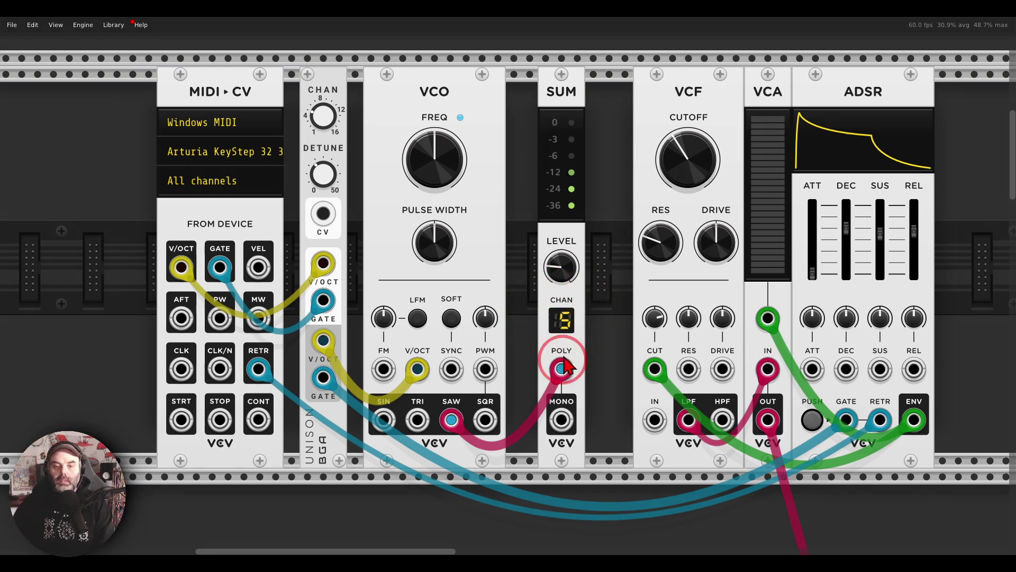
right_click(564, 420)
drag(575, 479, 655, 420)
mouse_move(577, 403)
mouse_down()
mouse_move(538, 421)
mouse_move(565, 438)
mouse_move(598, 416)
mouse_move(596, 396)
mouse_up()
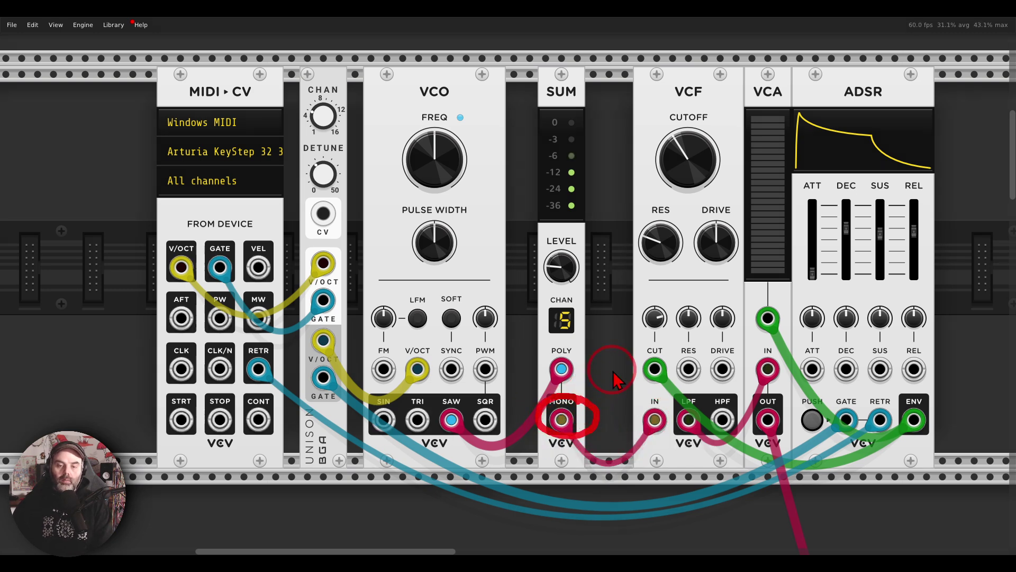
Step: Set Unison to 16 channels with detune at about 35.8, and lower the SUM level to about 8.4%
drag(558, 271, 507, 286)
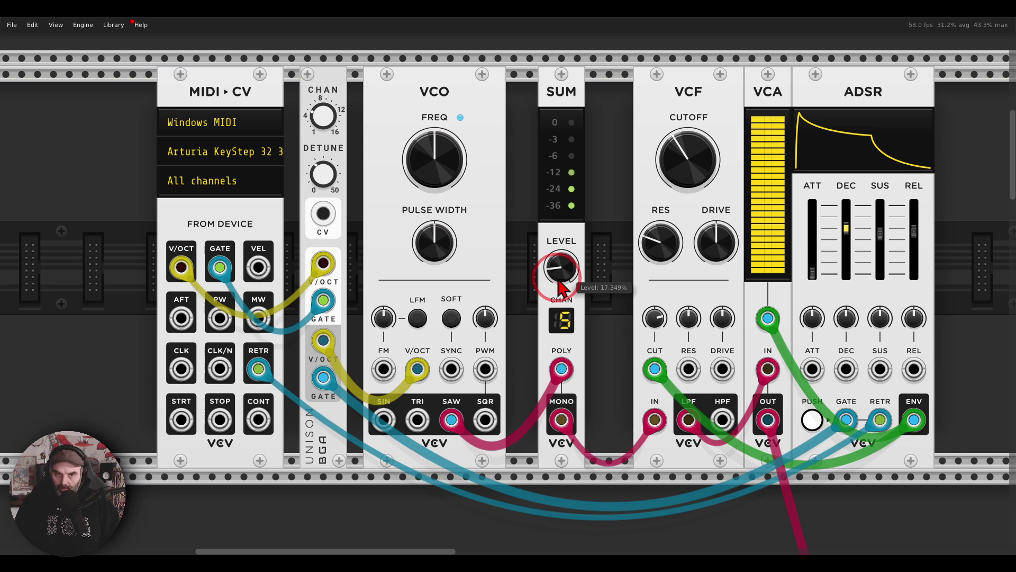
drag(322, 113, 507, 283)
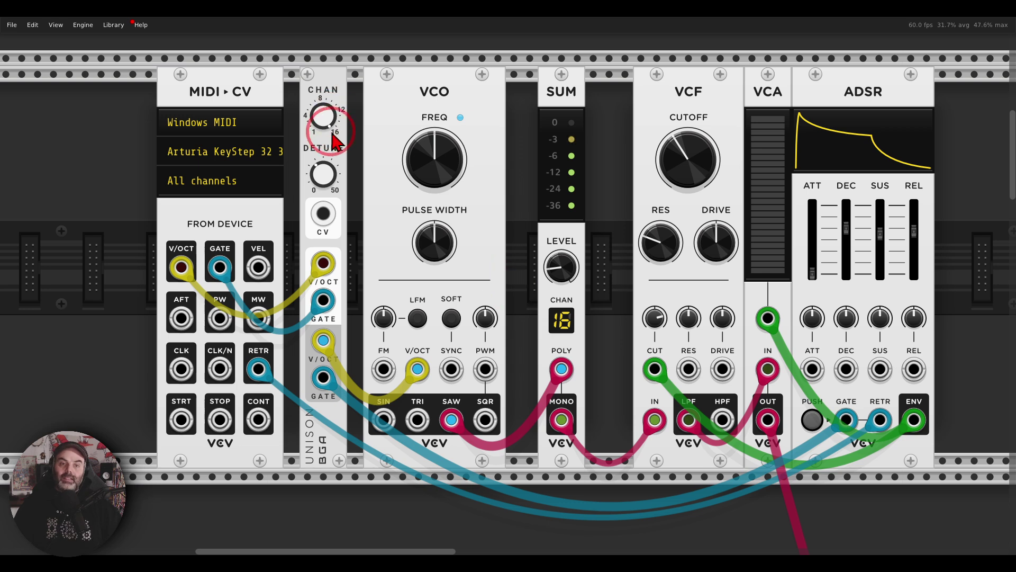
drag(323, 172, 507, 286)
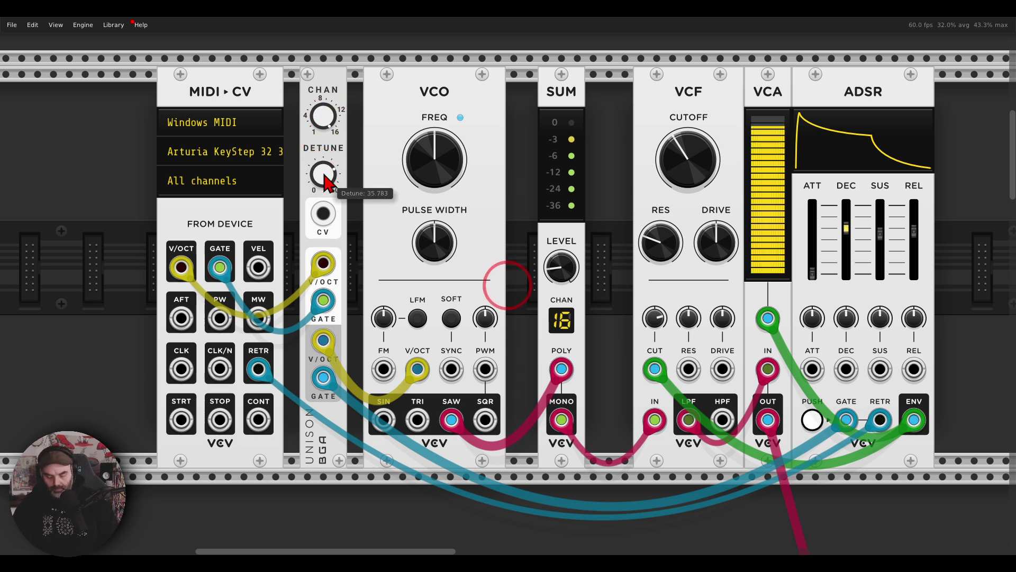
drag(562, 269, 507, 286)
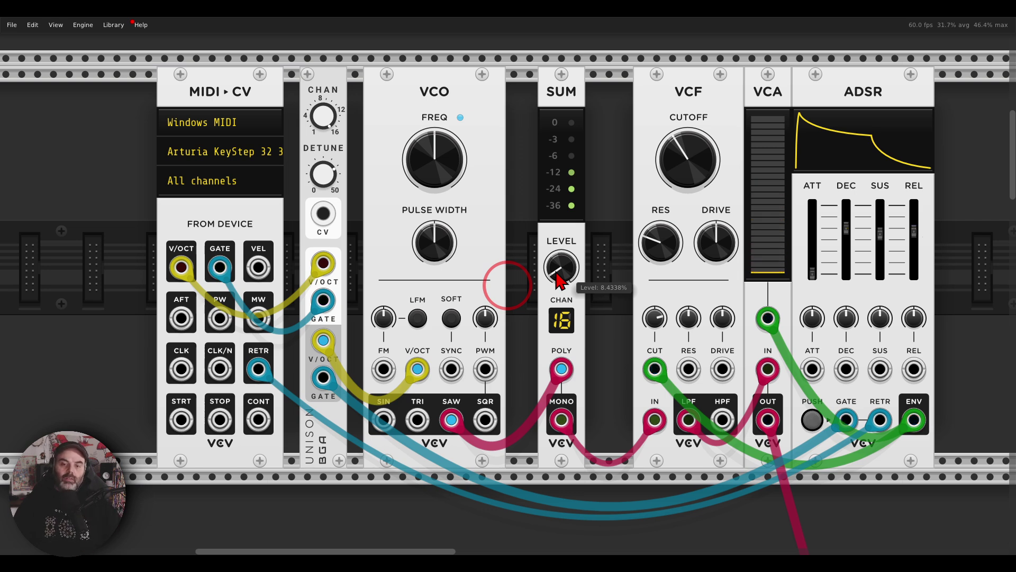
Step: Position the ASSprdr module after the ADSR, and unpatch the SUM module and move it past ASSprdr
drag(617, 300, 187, 302)
drag(978, 91, 949, 161)
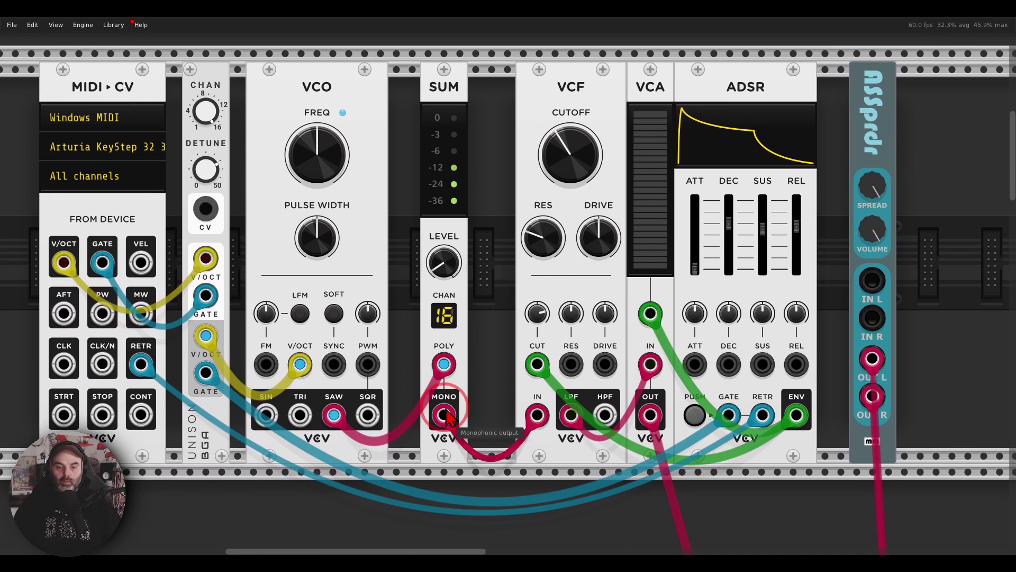
drag(446, 410, 497, 328)
drag(442, 114, 982, 123)
click(607, 114)
Step: Move the VCF, VCA and ADSR together next to the VCO and patch the VCO's SAW output into the VCF's IN
drag(683, 126, 571, 126)
click(772, 182)
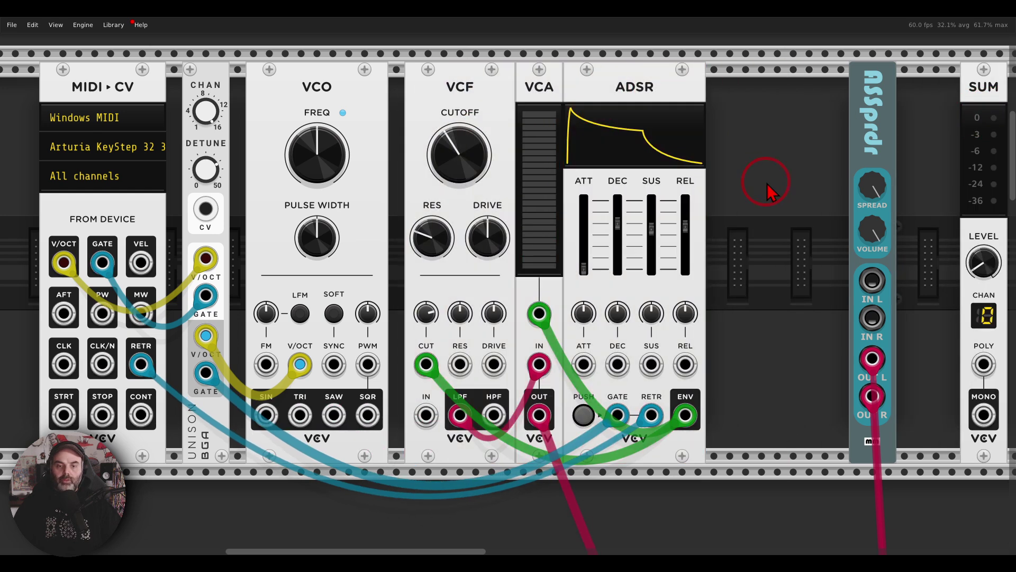
right_click(332, 420)
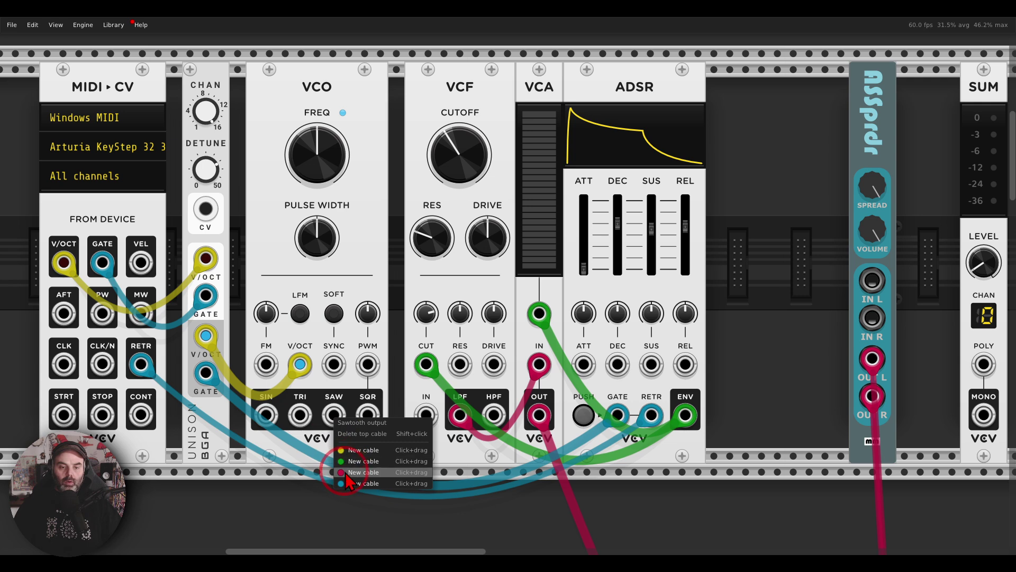
drag(345, 481, 426, 417)
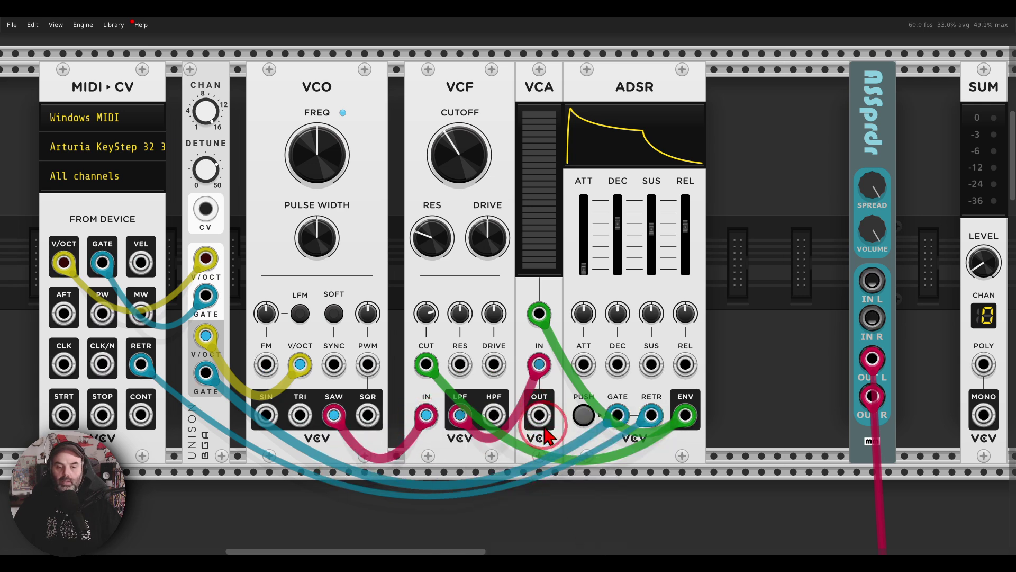
Step: Patch the VCA's OUT into ASSprdr's IN L and move ASSprdr closer to the ADSR
right_click(538, 416)
click(554, 470)
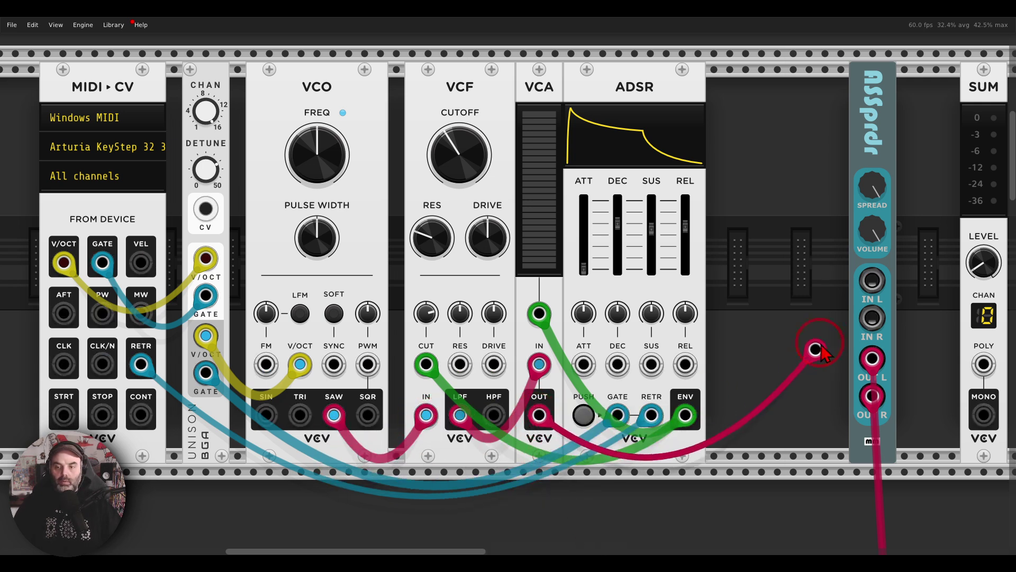
click(872, 280)
drag(873, 159, 762, 159)
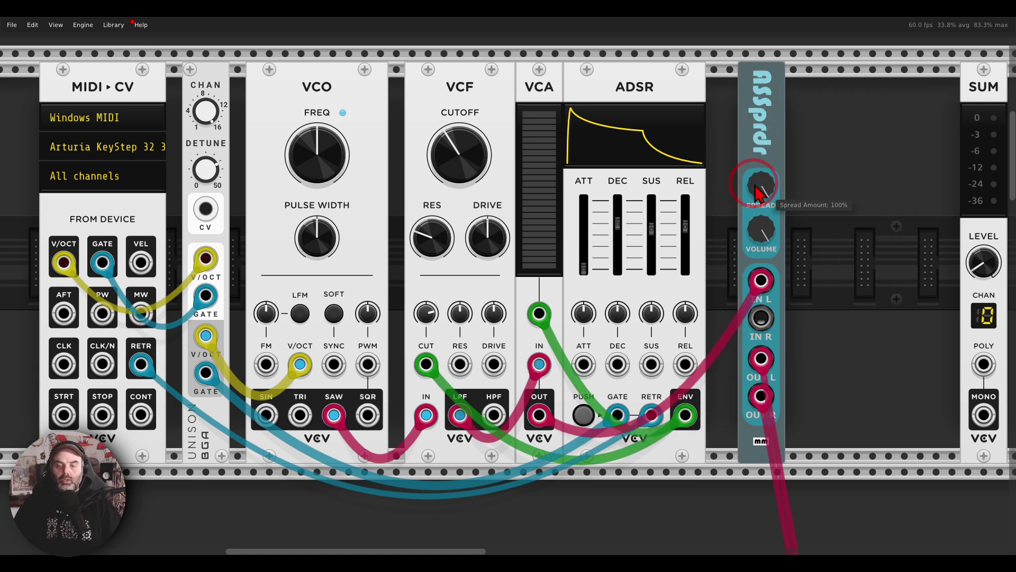
Step: Set the ASSprdr volume to about 91.9%
drag(722, 225, 780, 216)
drag(820, 218, 819, 231)
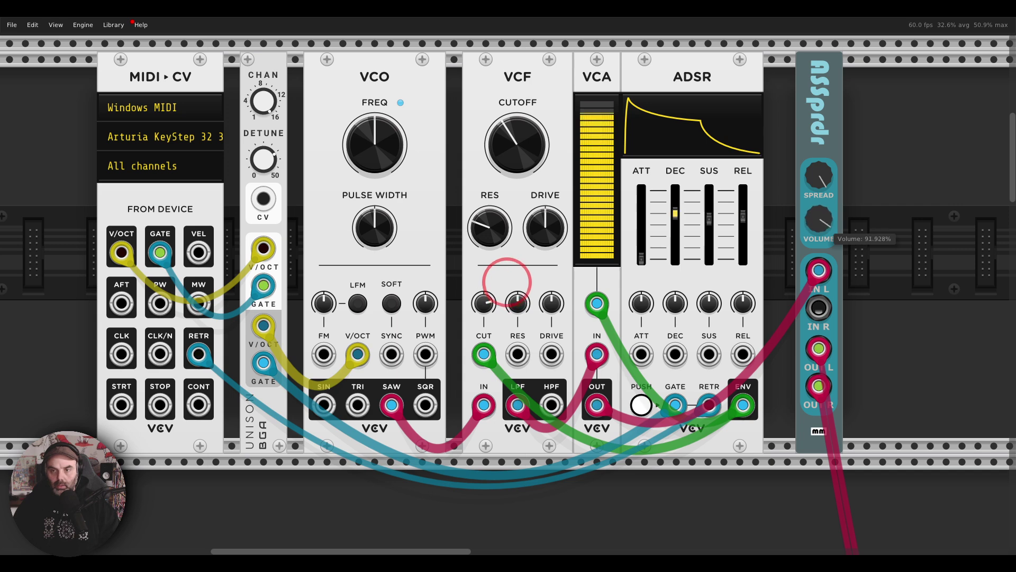
scroll(875, 203, up, 1)
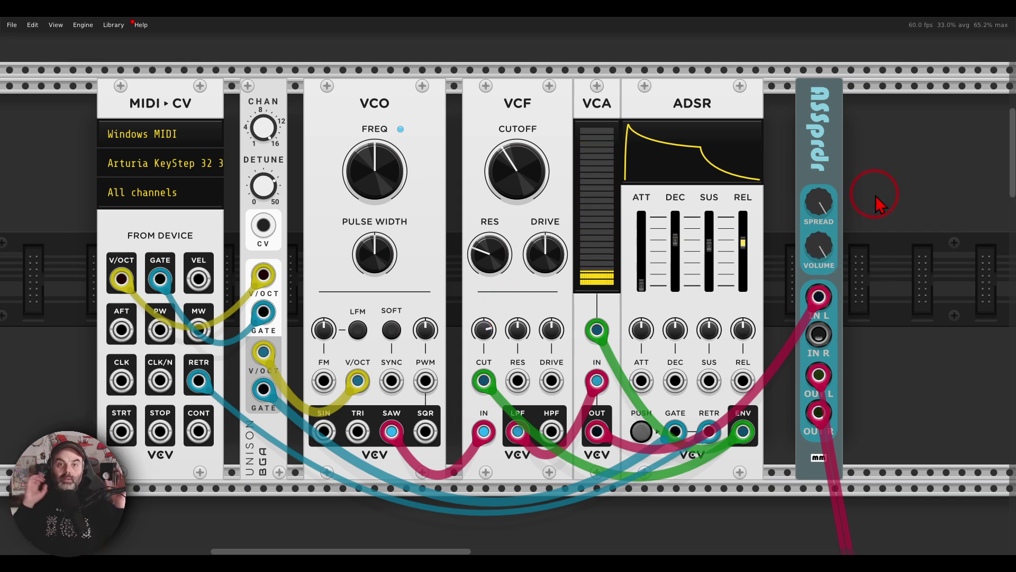